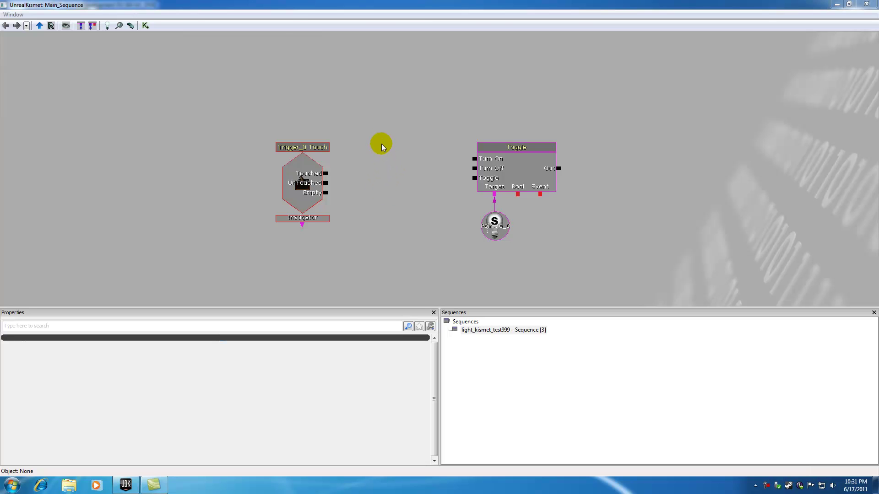
# - Add a Misc > Gate action to Main_Sequence between the Trigger_0 Touch event and Toggle
pyautogui.rightClick(382, 130)
pyautogui.moveTo(390, 132)
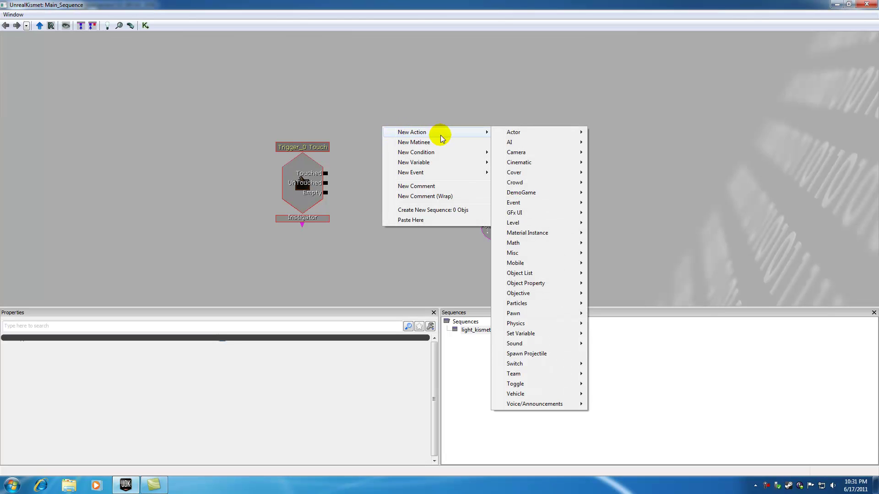
pyautogui.moveTo(536, 256)
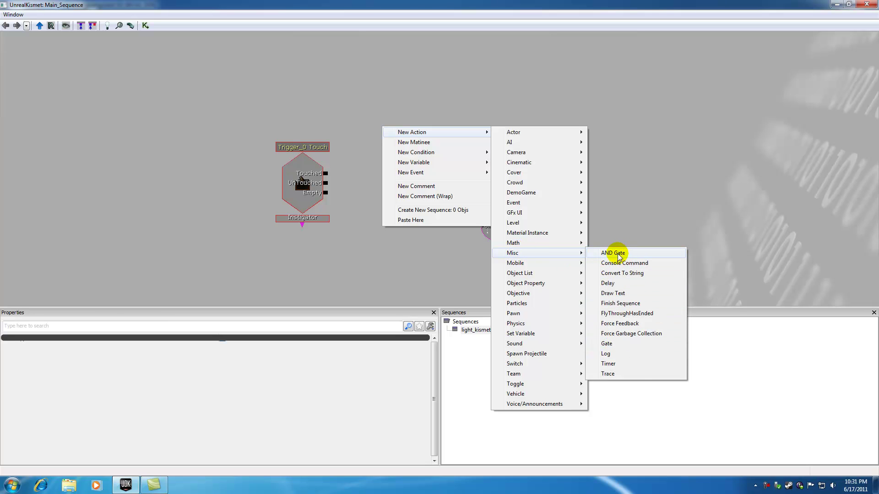
pyautogui.click(613, 344)
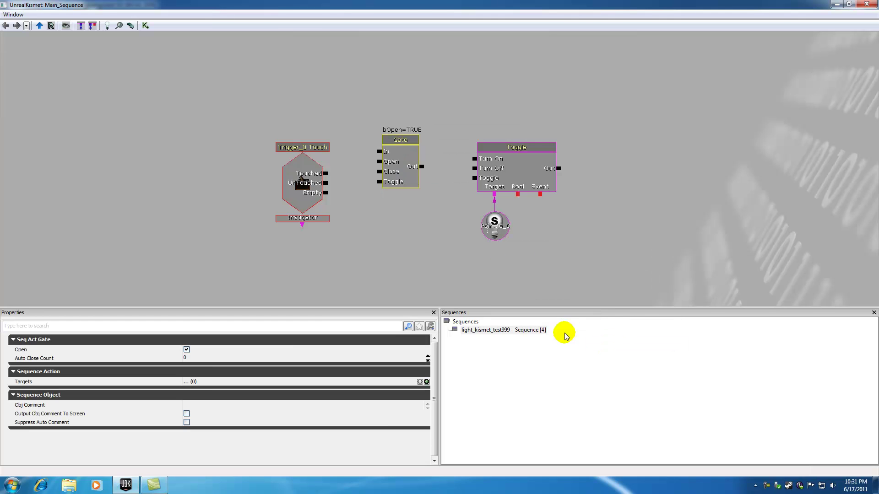
# - Inspect the Touch, Gate and Toggle nodes, then wire Touched into the Gate's In
pyautogui.click(402, 102)
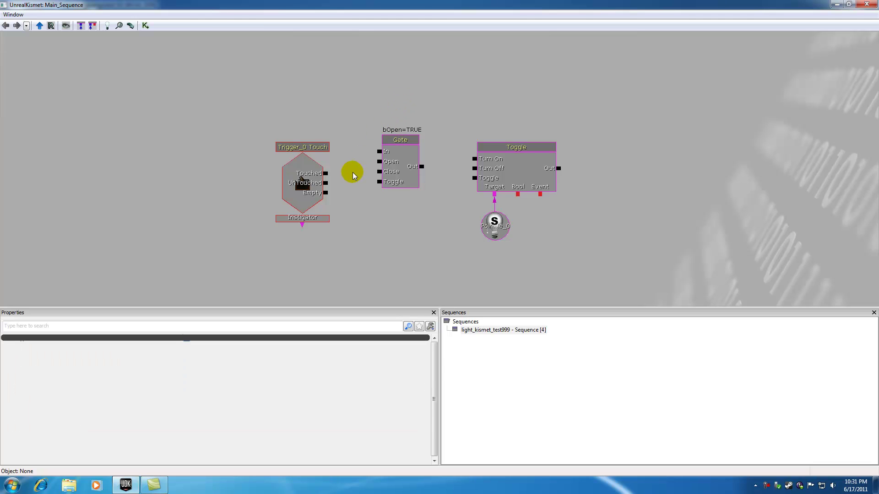
pyautogui.click(303, 175)
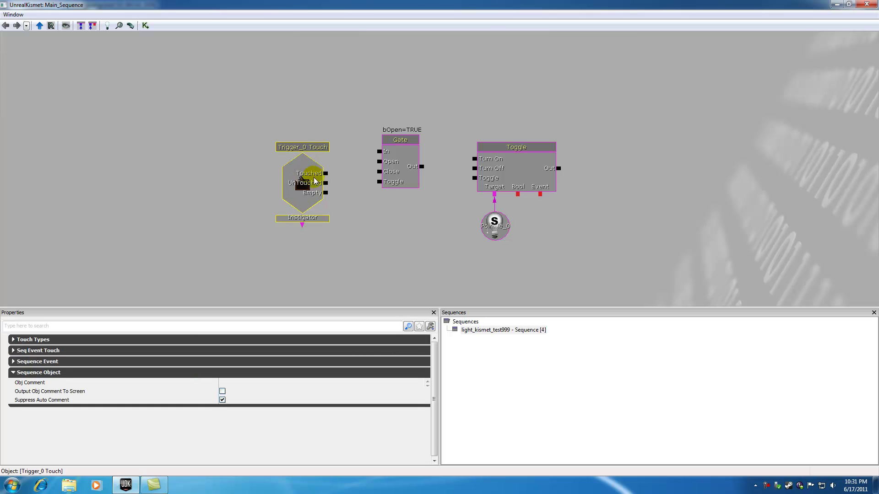
pyautogui.click(505, 151)
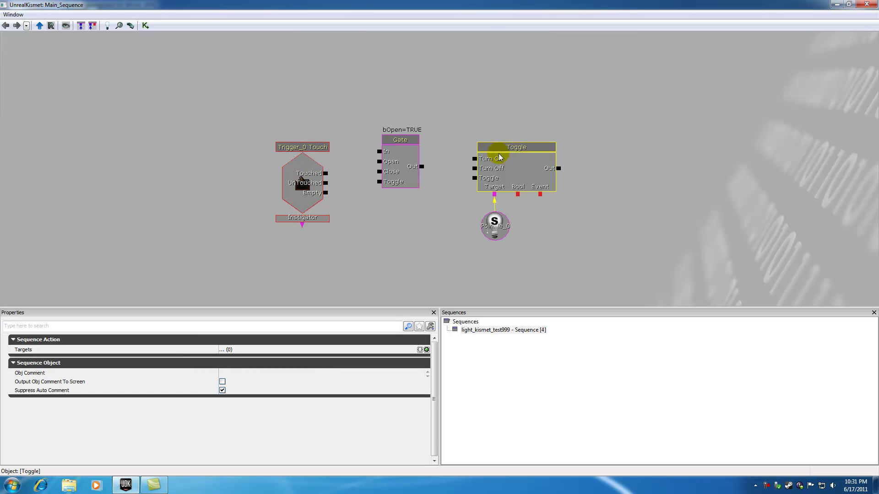
pyautogui.click(399, 100)
pyautogui.click(398, 137)
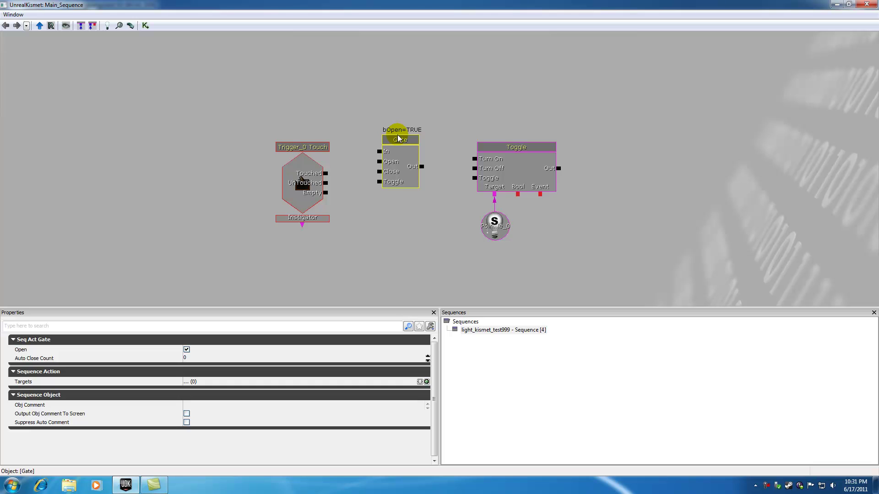
pyautogui.click(303, 178)
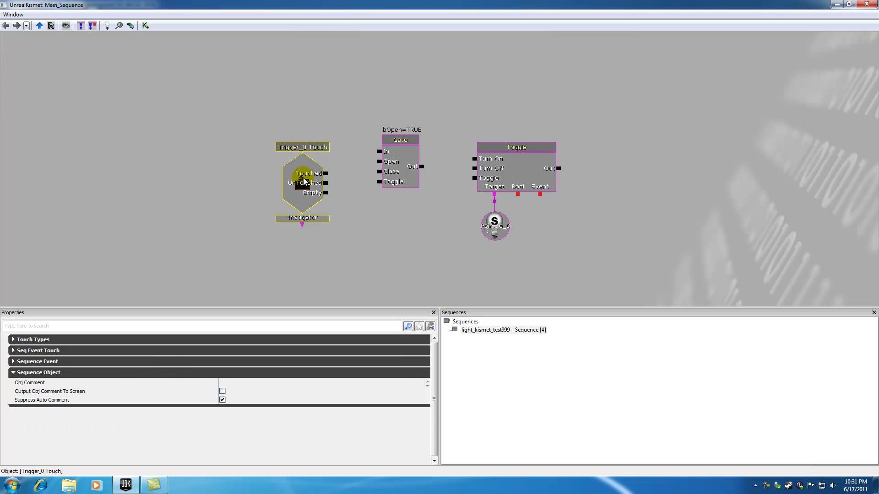
pyautogui.click(402, 141)
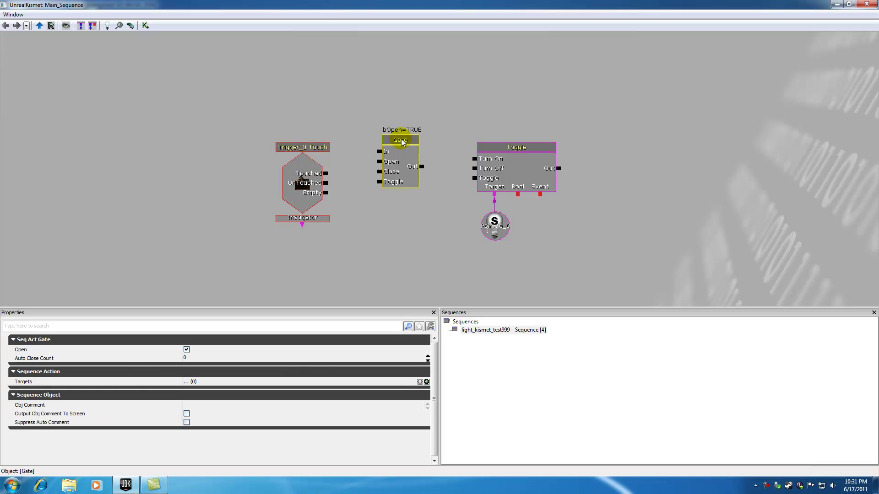
pyautogui.click(498, 152)
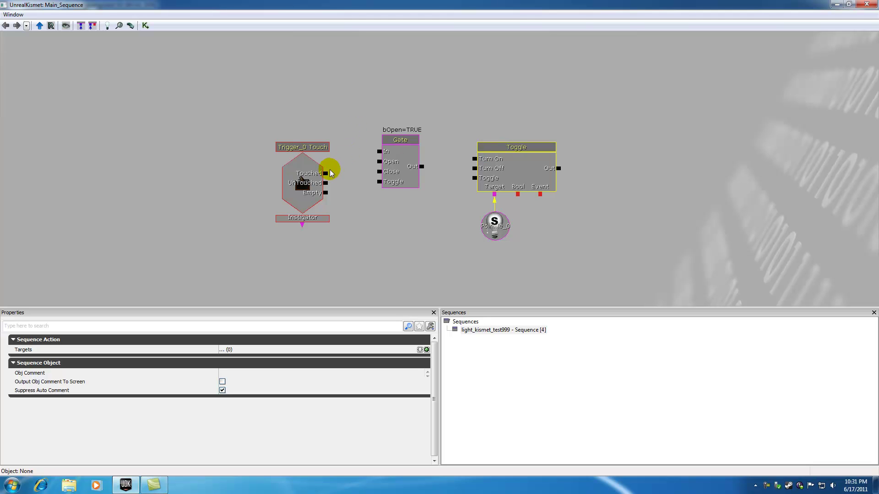
pyautogui.moveTo(326, 174); pyautogui.dragTo(475, 161)
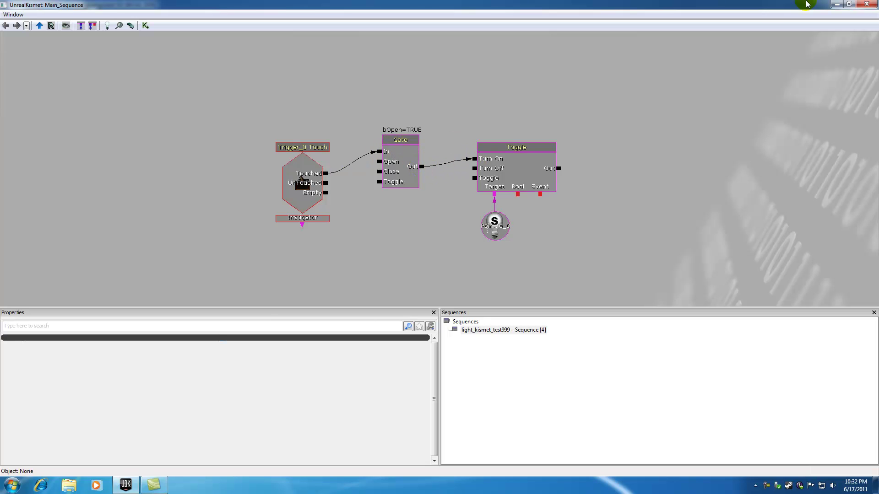
# - Close Kismet and play-test the level from the viewport, walking toward the switch box
pyautogui.click(866, 4)
pyautogui.rightClick(304, 316)
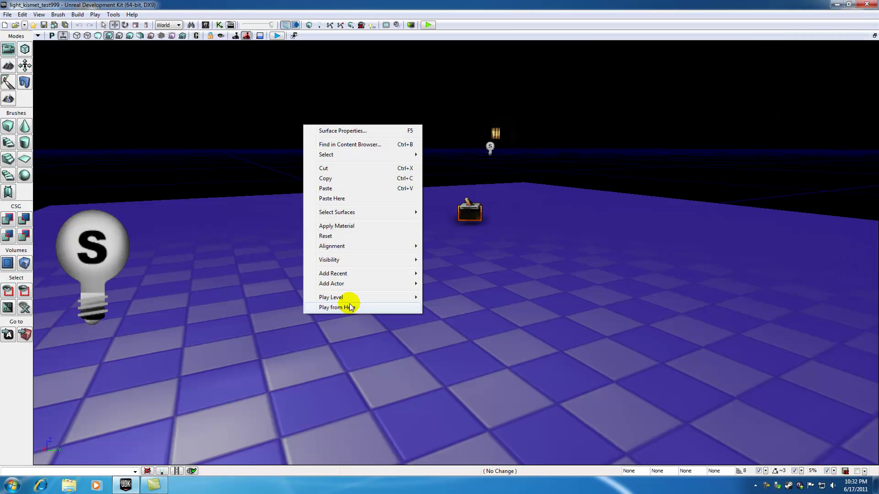
pyautogui.click(350, 307)
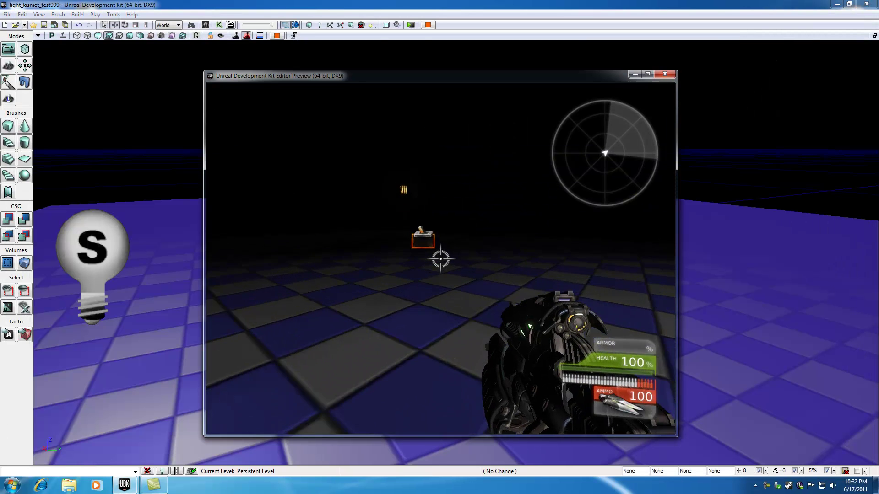
pyautogui.press('w')
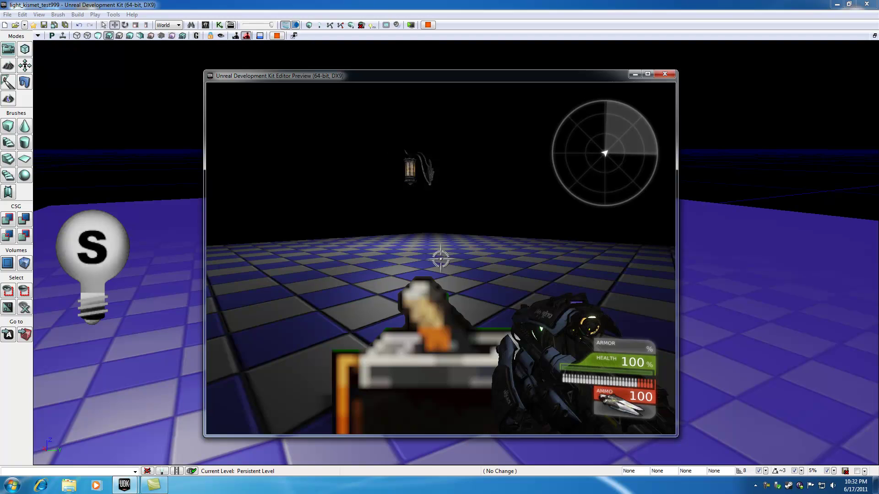
pyautogui.press('Escape')
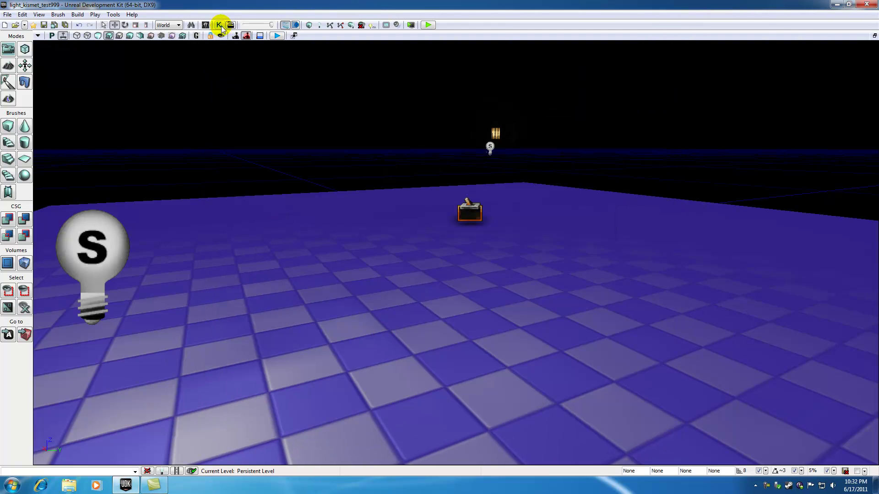
pyautogui.click(219, 25)
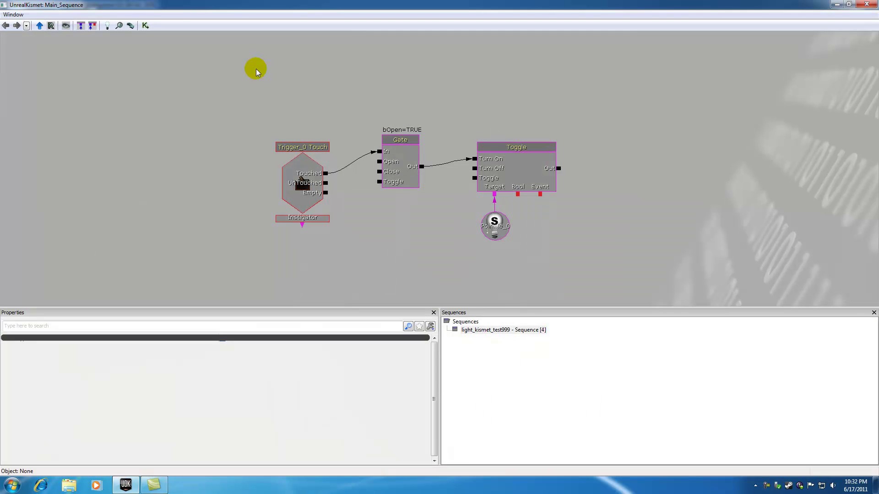
pyautogui.click(398, 142)
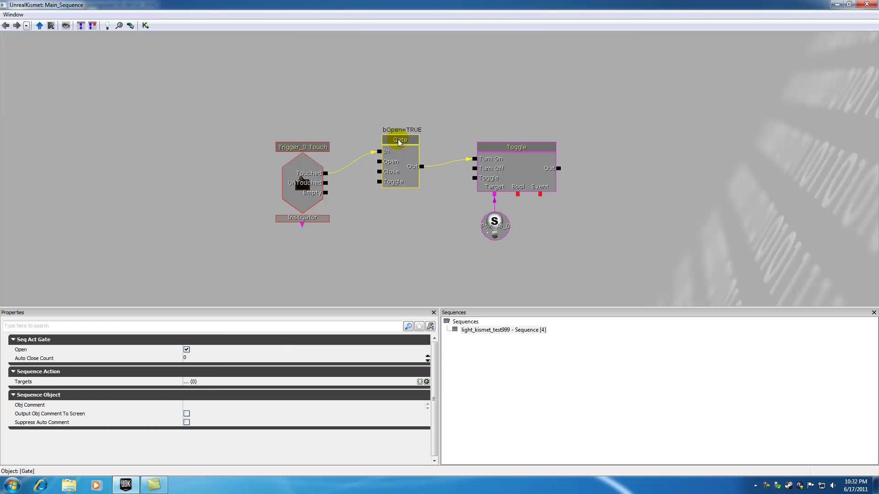
pyautogui.click(392, 105)
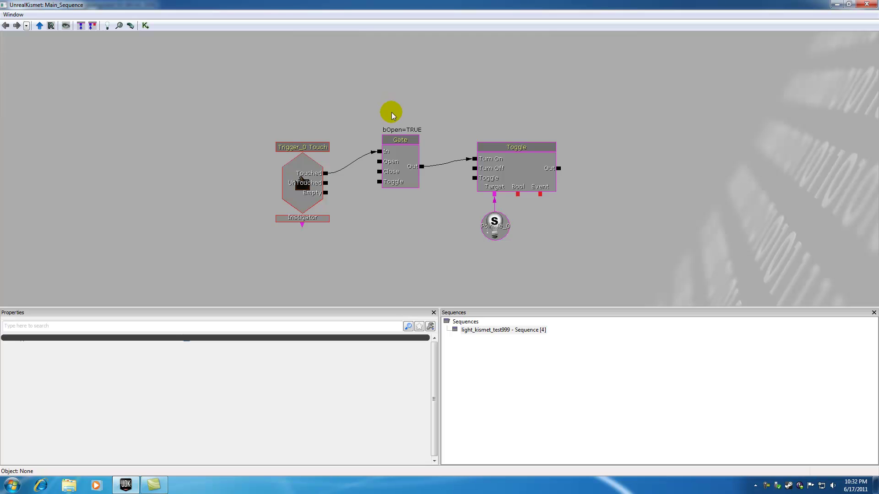
pyautogui.click(390, 175)
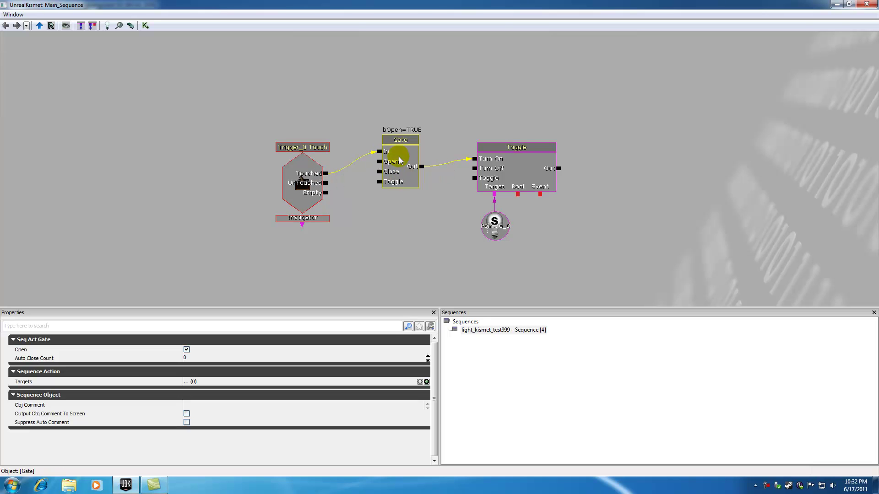
pyautogui.click(304, 179)
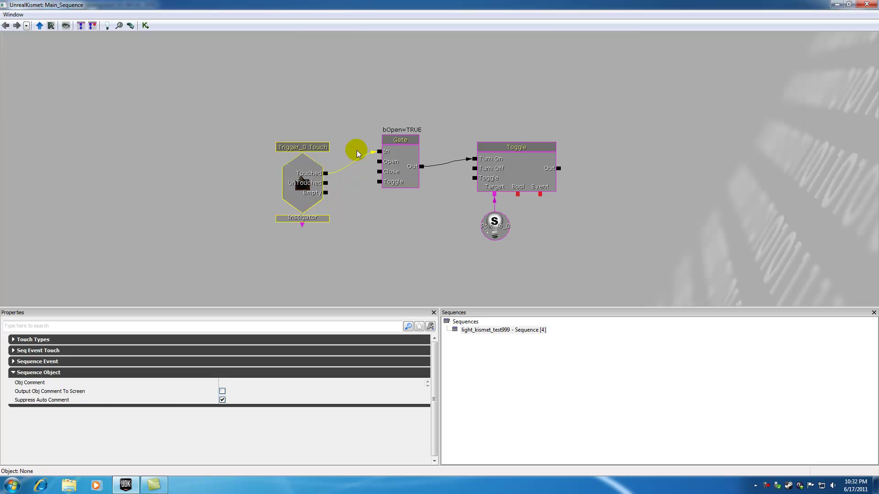
pyautogui.click(500, 166)
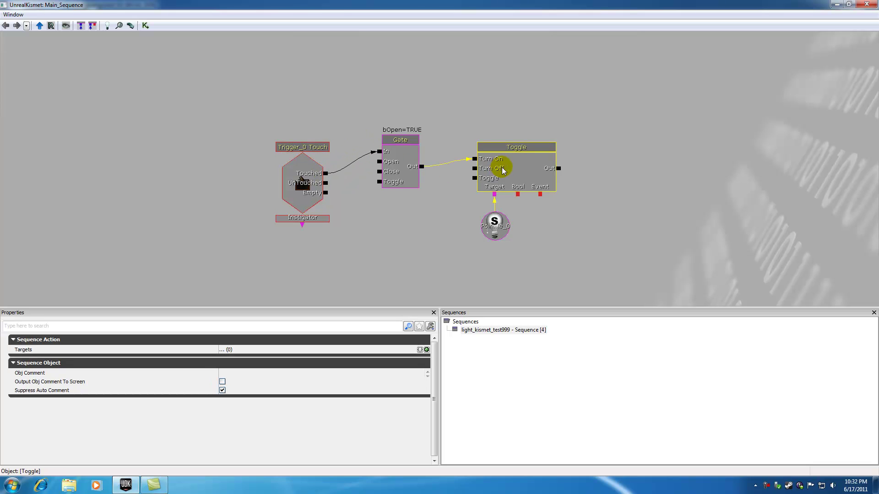
pyautogui.click(386, 164)
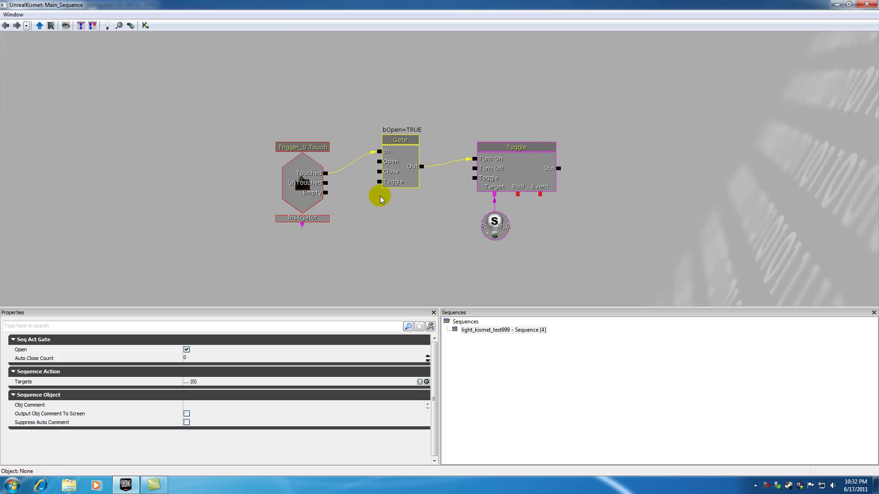
pyautogui.click(302, 185)
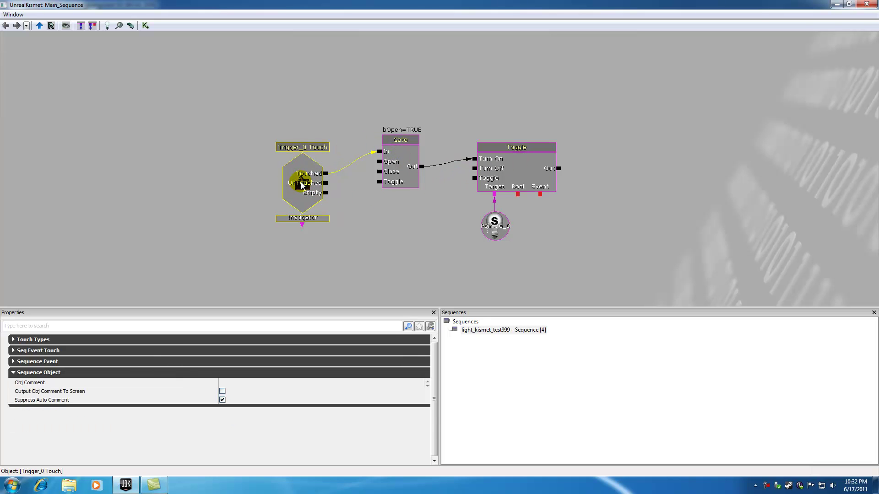
pyautogui.click(507, 167)
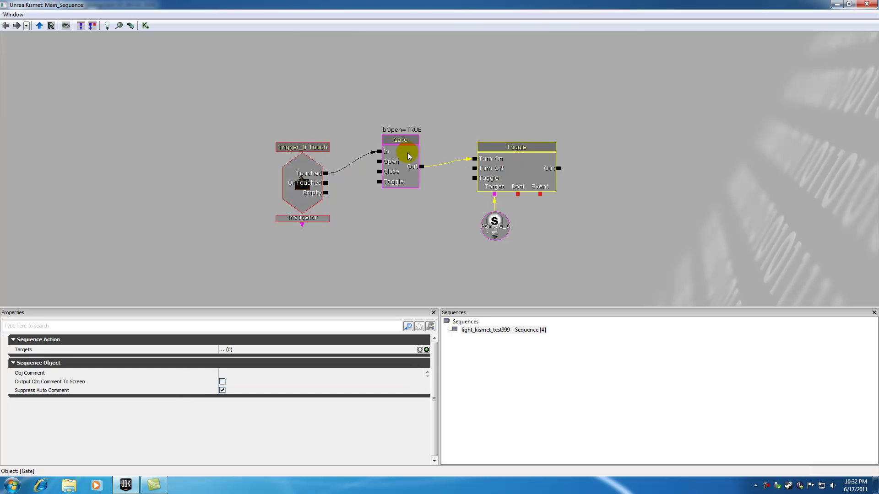
pyautogui.click(408, 155)
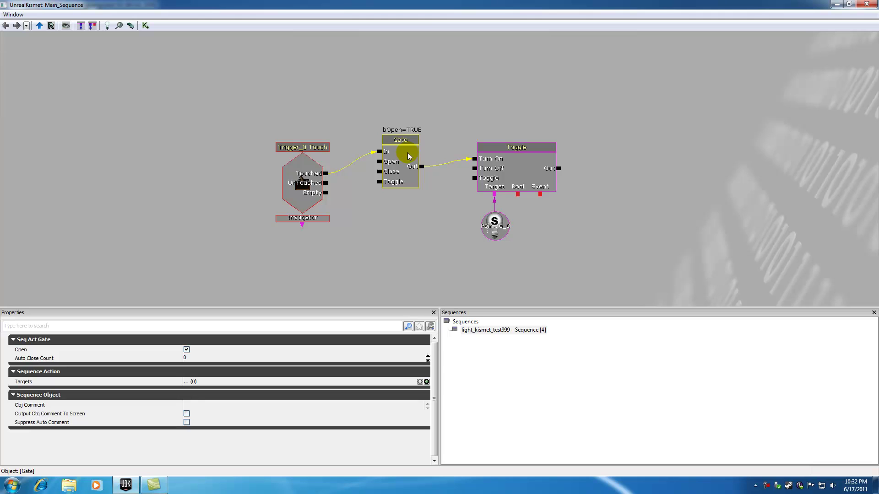
pyautogui.click(392, 130)
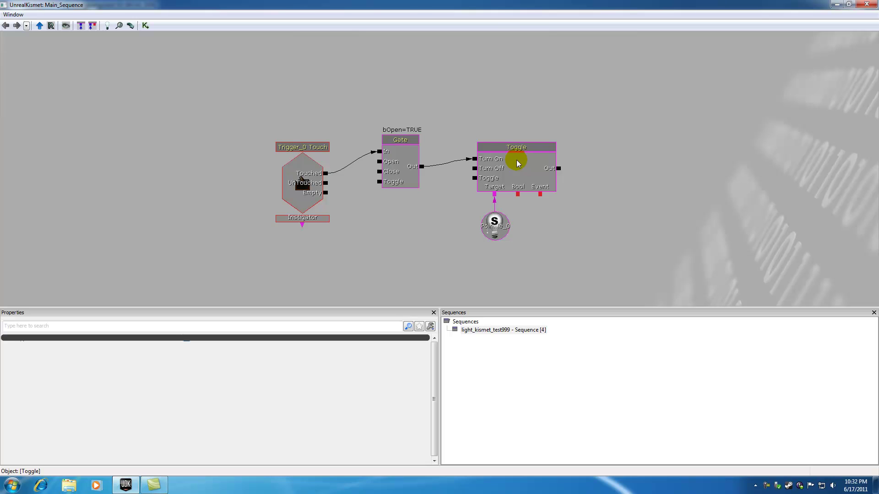
pyautogui.click(401, 153)
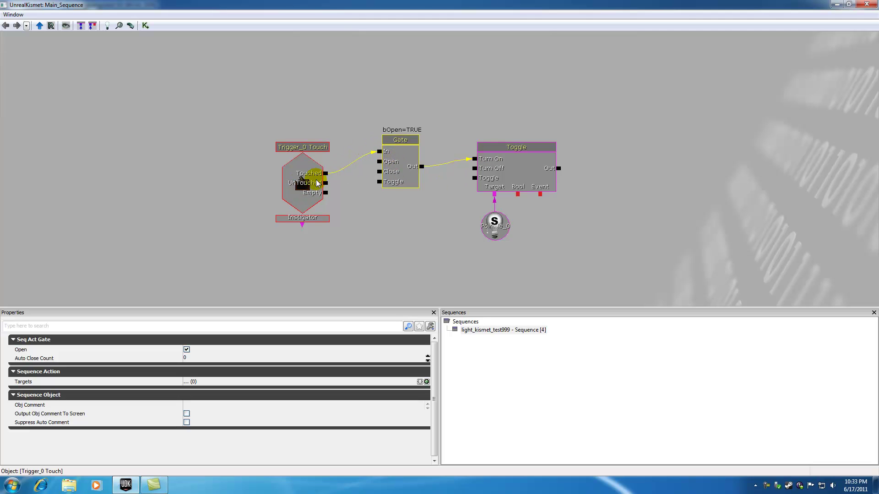
pyautogui.click(302, 182)
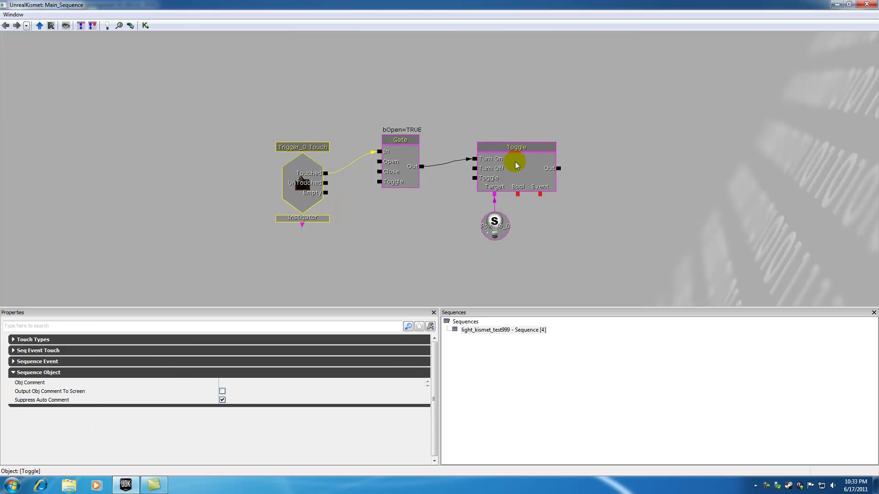
pyautogui.click(403, 159)
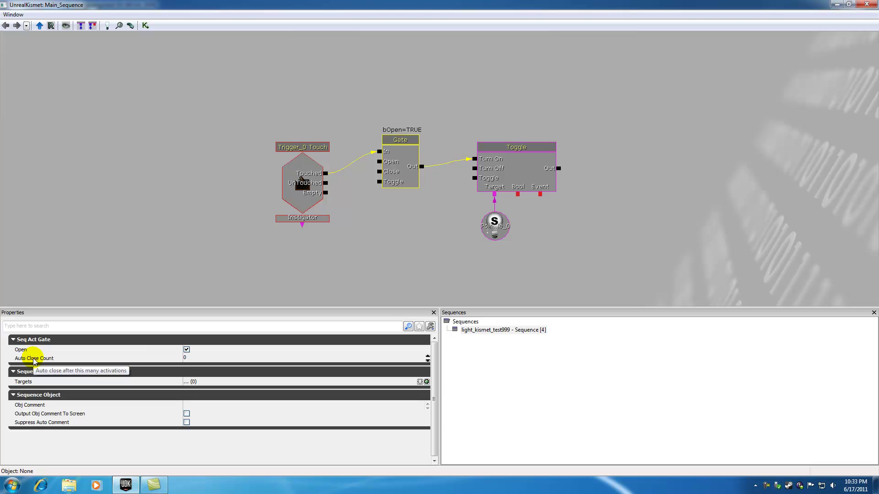
# - Set the Gate's Auto Close Count property to 2
pyautogui.click(189, 359)
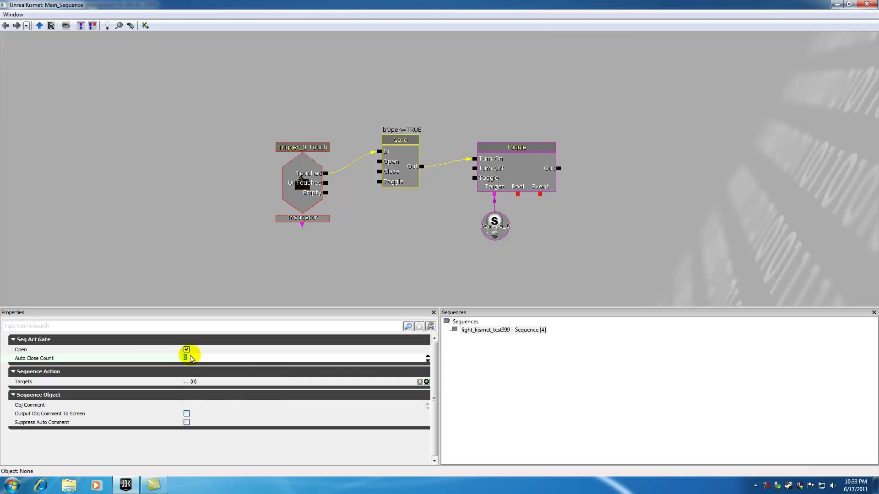
pyautogui.write('2')
pyautogui.click(403, 223)
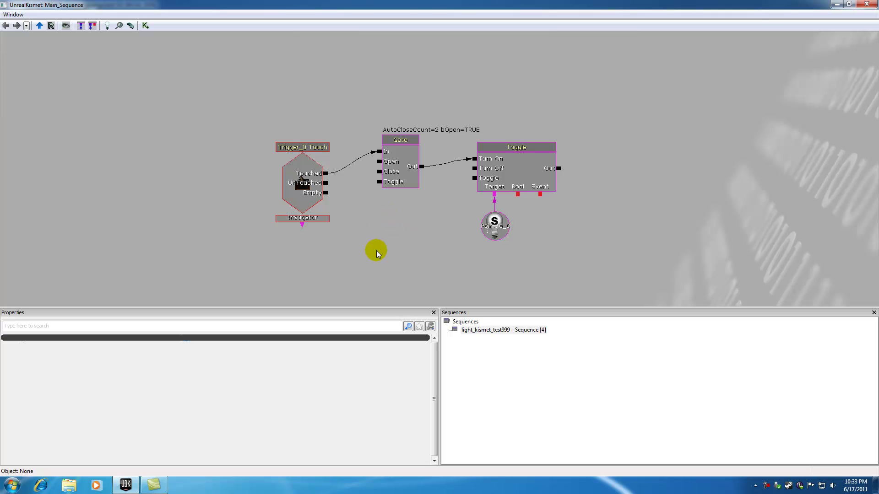
pyautogui.click(303, 181)
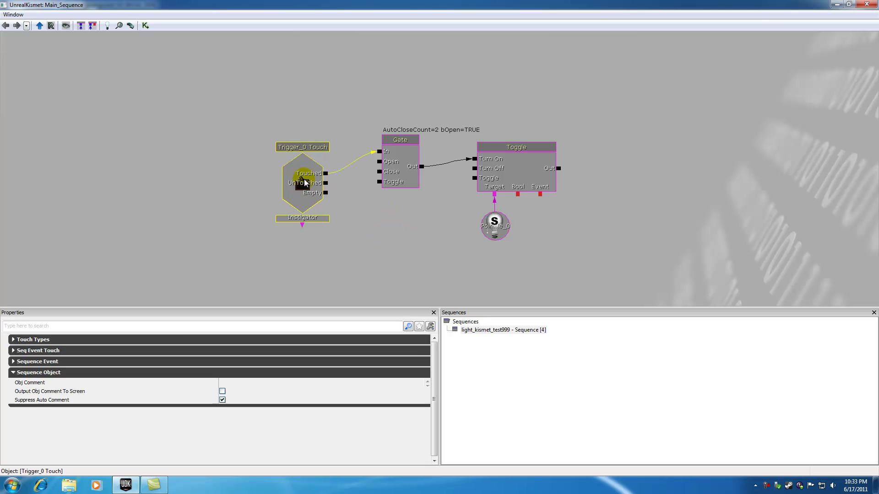
pyautogui.click(400, 158)
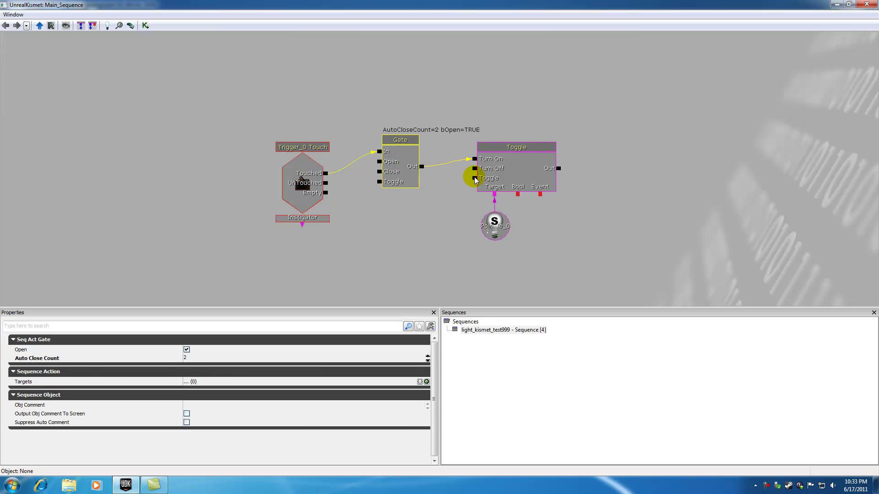
pyautogui.click(526, 172)
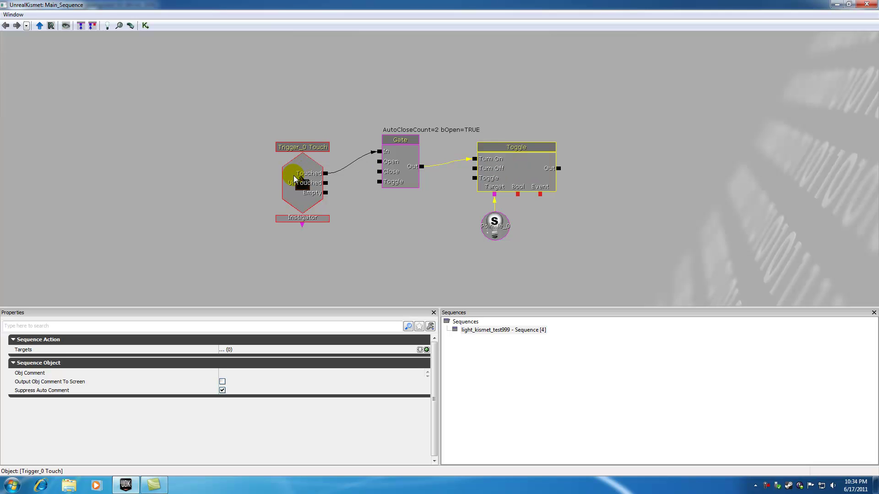
pyautogui.click(294, 178)
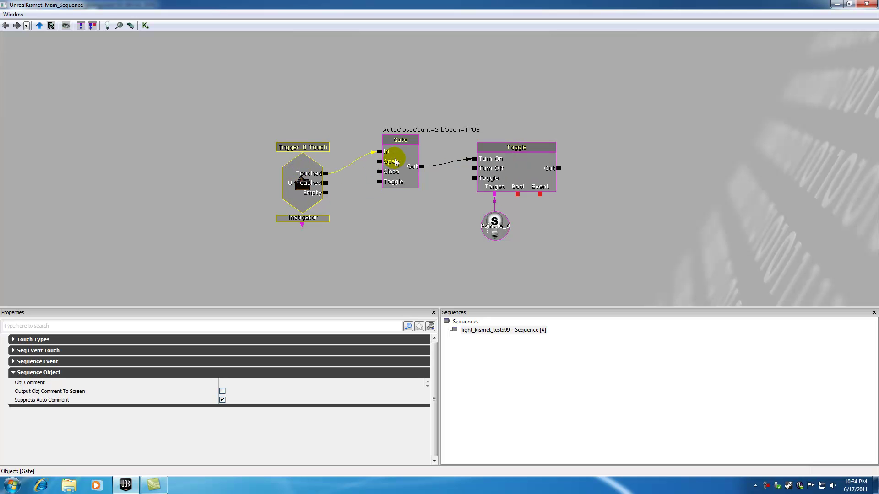
pyautogui.click(399, 161)
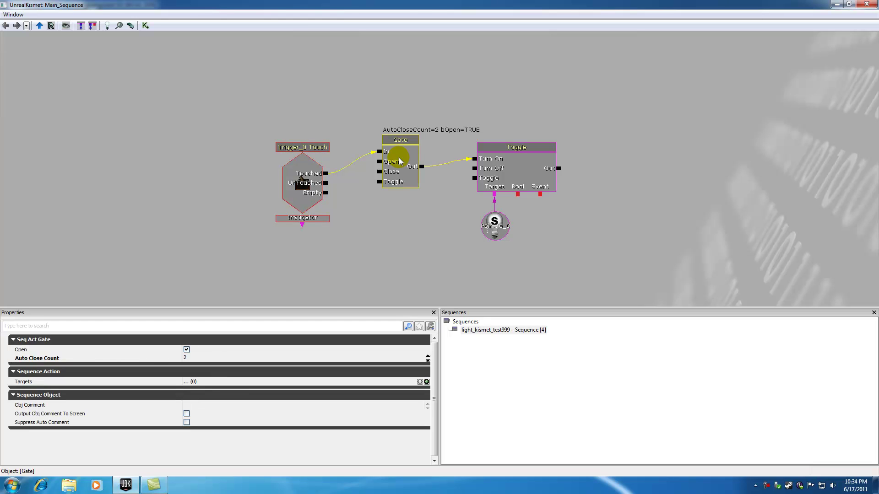
pyautogui.click(512, 170)
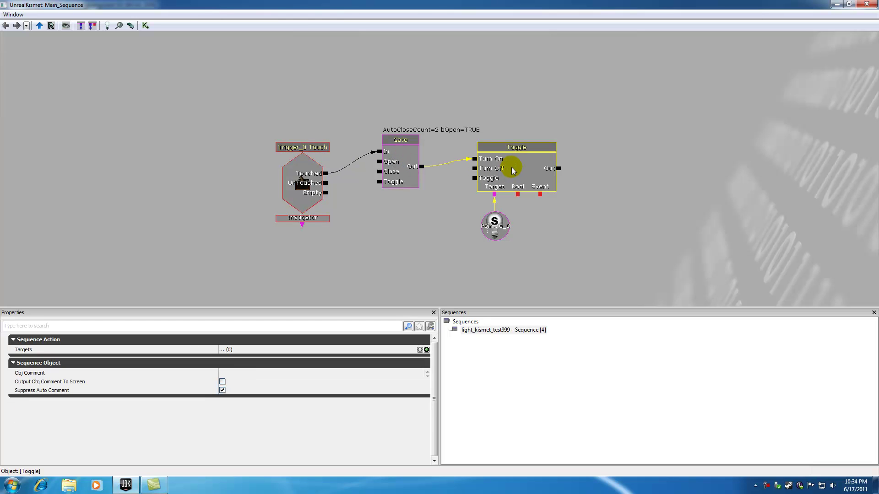
pyautogui.click(298, 175)
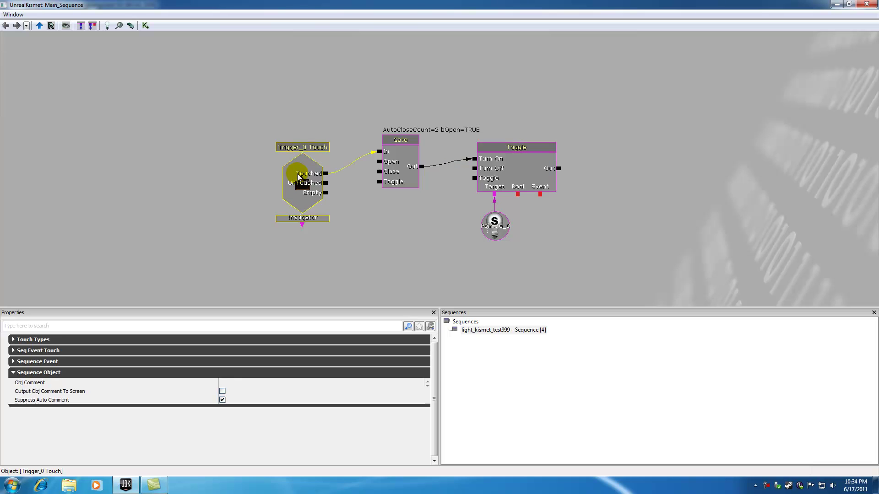
pyautogui.click(394, 155)
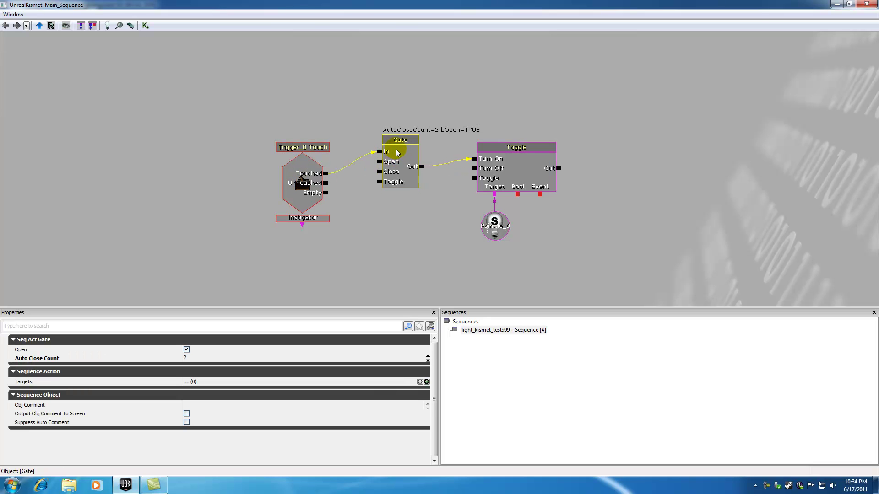
pyautogui.click(527, 167)
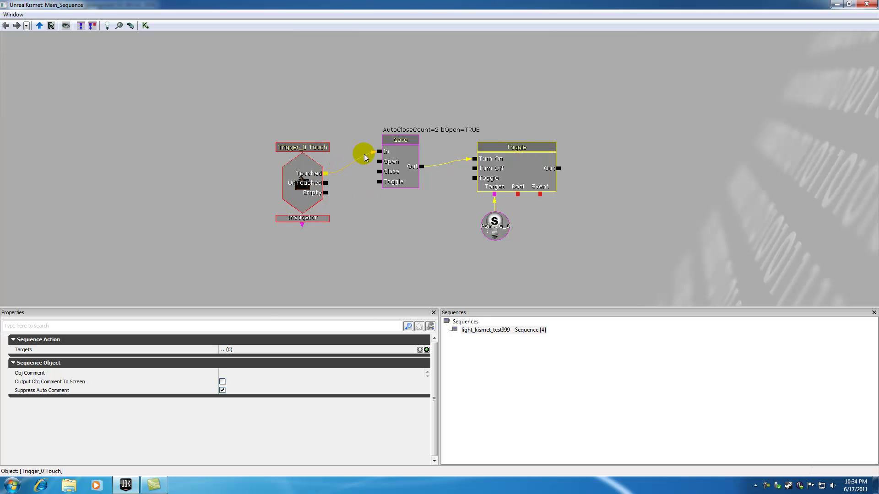
# - Wire Gate Out to Toggle's Turn On and UnTouched to Turn Off, then close Kismet
pyautogui.moveTo(470, 156); pyautogui.dragTo(475, 158)
pyautogui.moveTo(326, 184); pyautogui.dragTo(473, 168)
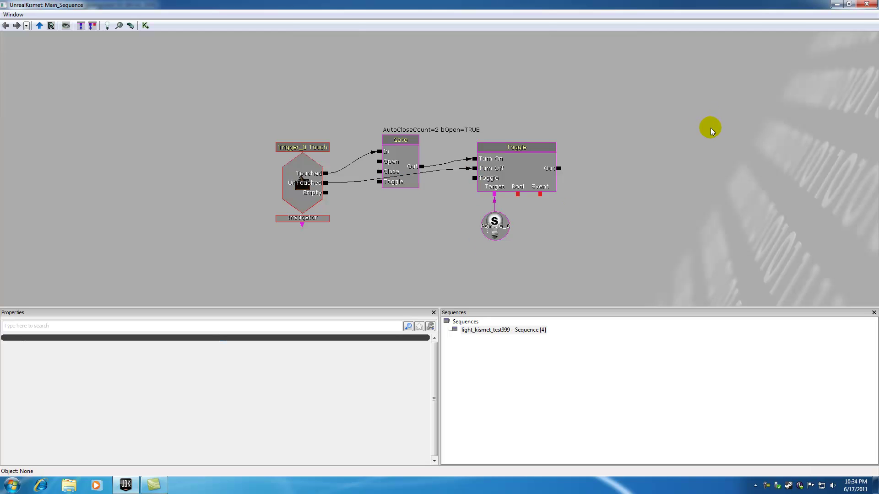
pyautogui.click(867, 4)
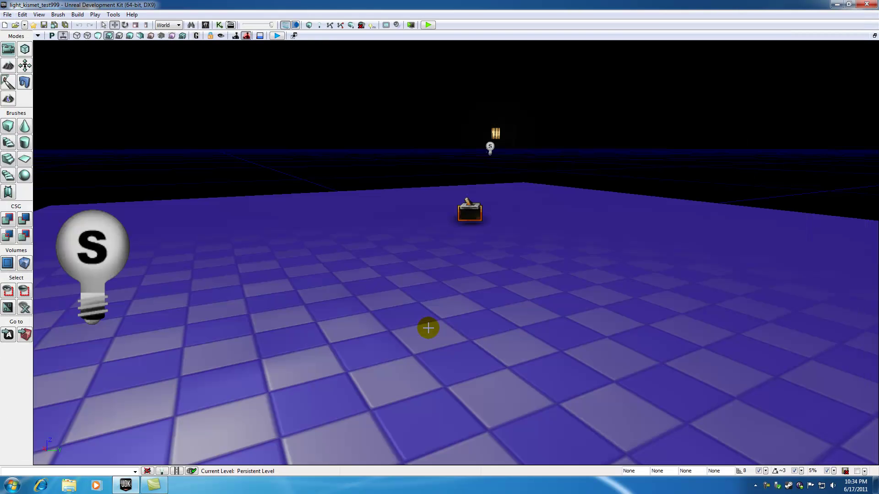
# - Play the level from this spot and walk on and off the trigger box repeatedly
pyautogui.rightClick(391, 388)
pyautogui.click(409, 369)
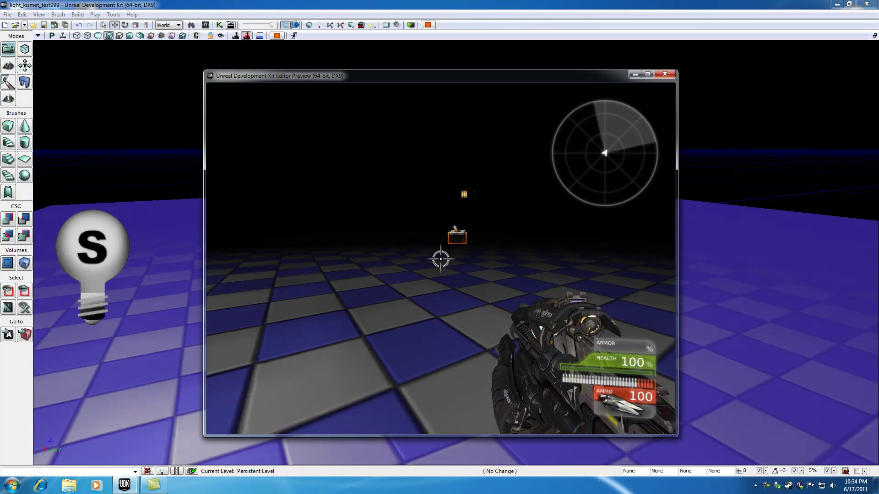
pyautogui.press('w')
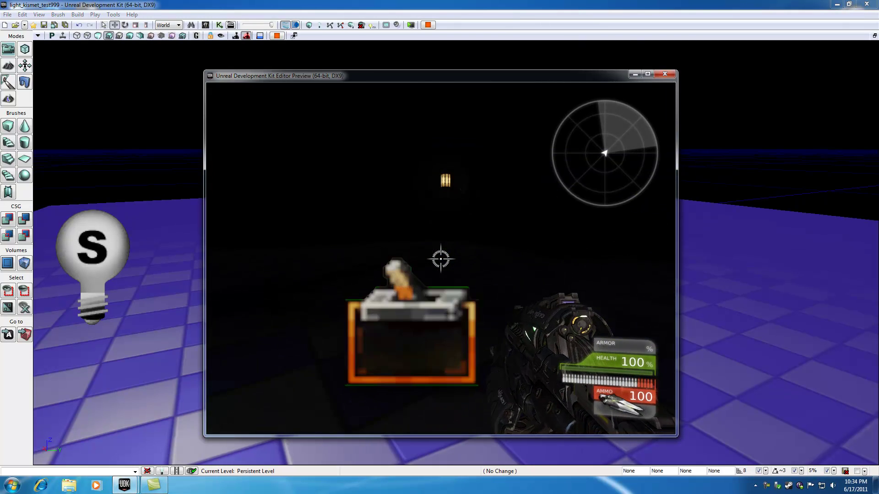
pyautogui.press('w')
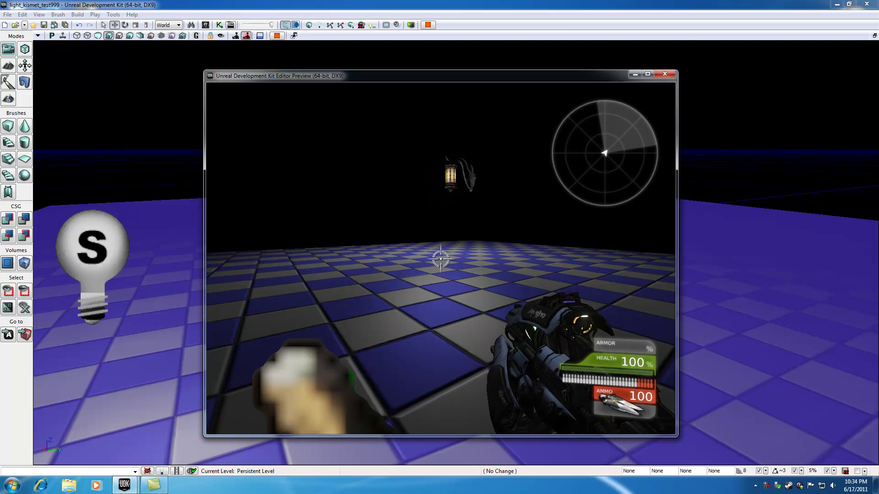
pyautogui.press('s')
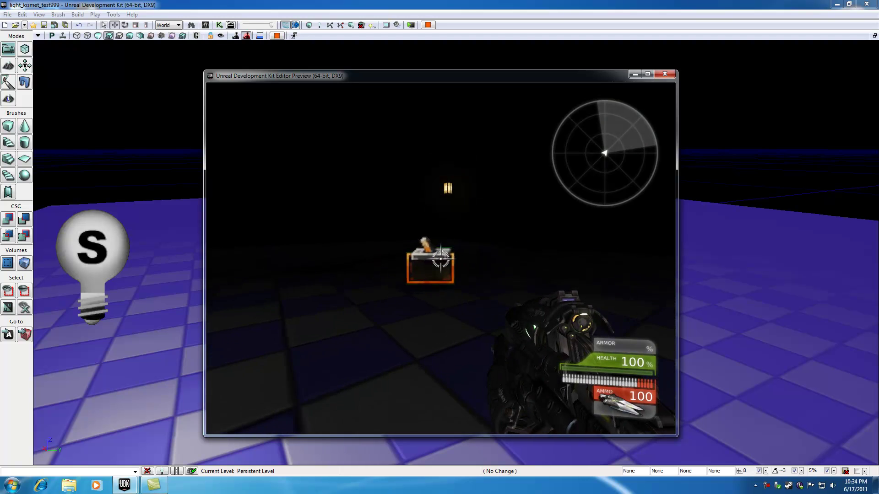
pyautogui.press('w')
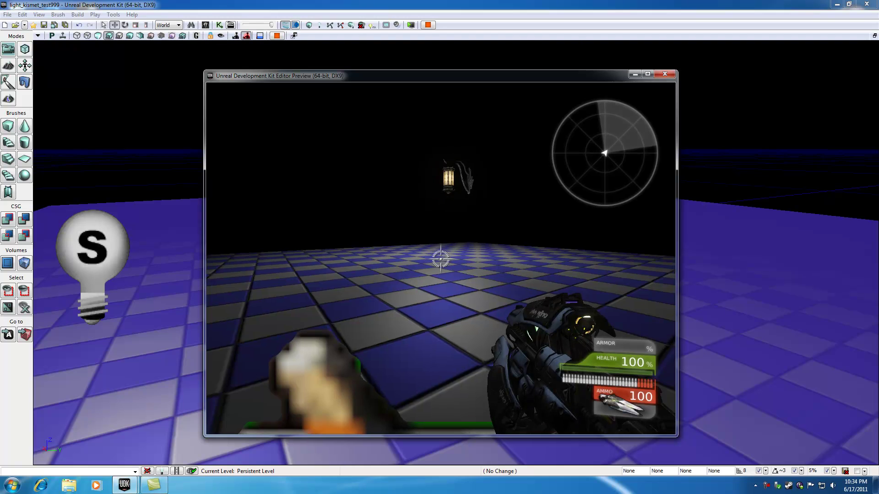
pyautogui.press('s')
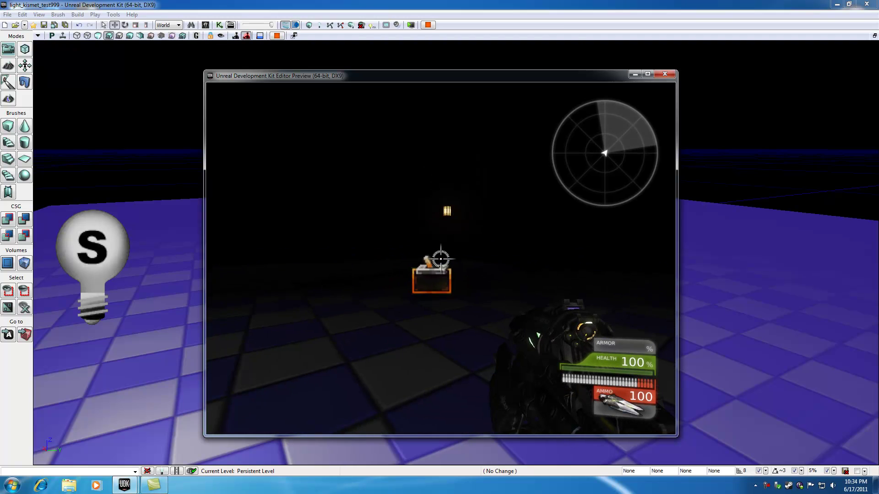
pyautogui.press('w')
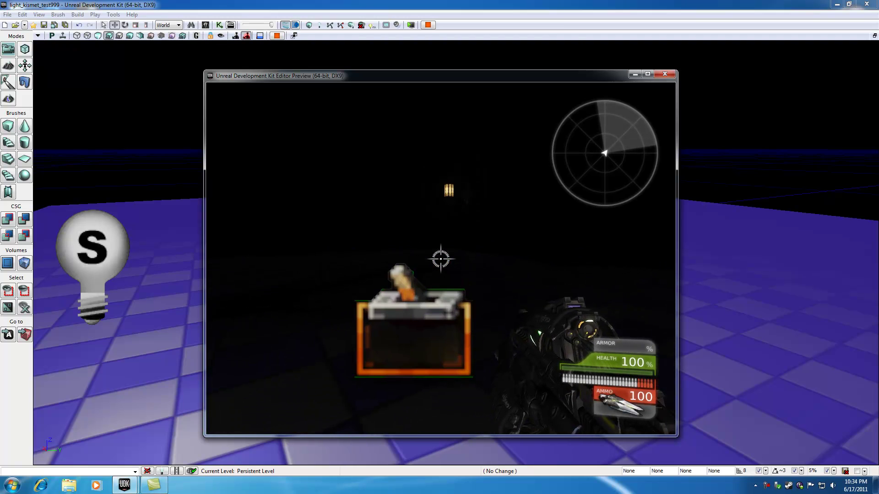
pyautogui.press('w')
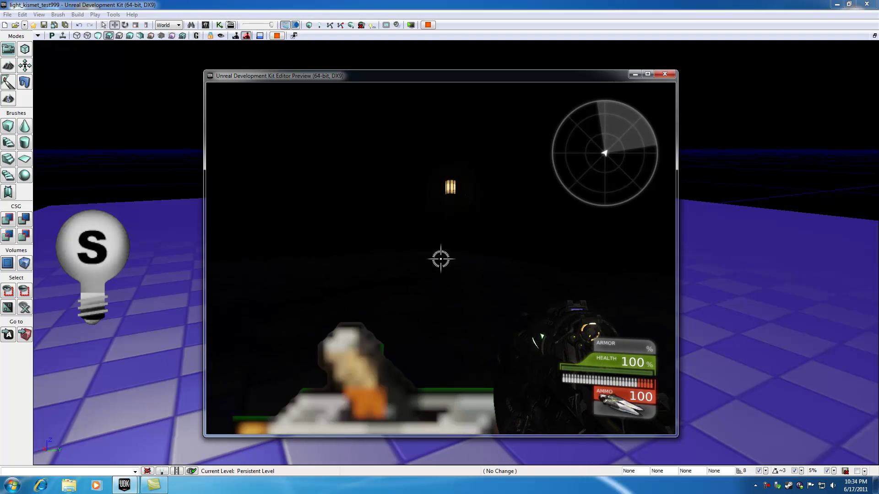
# - Step off and back onto the trigger a few more times, then end the preview
pyautogui.press('s')
pyautogui.press('w')
pyautogui.press('s')
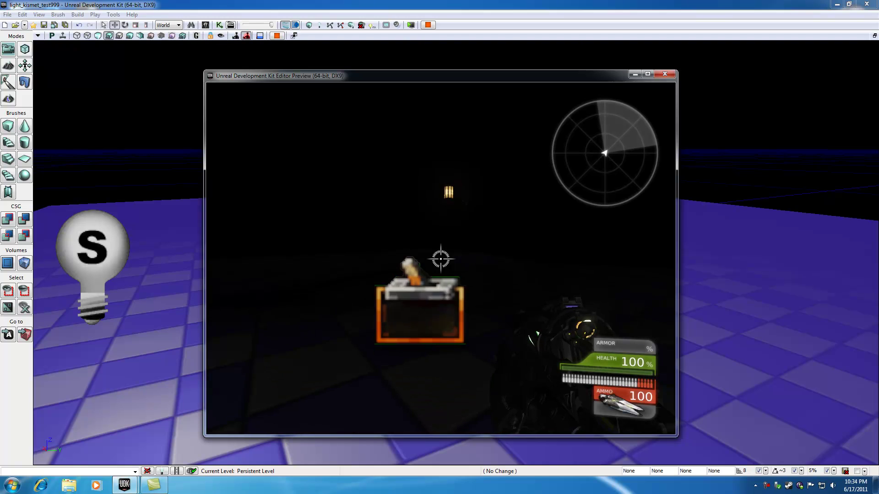
pyautogui.press('w')
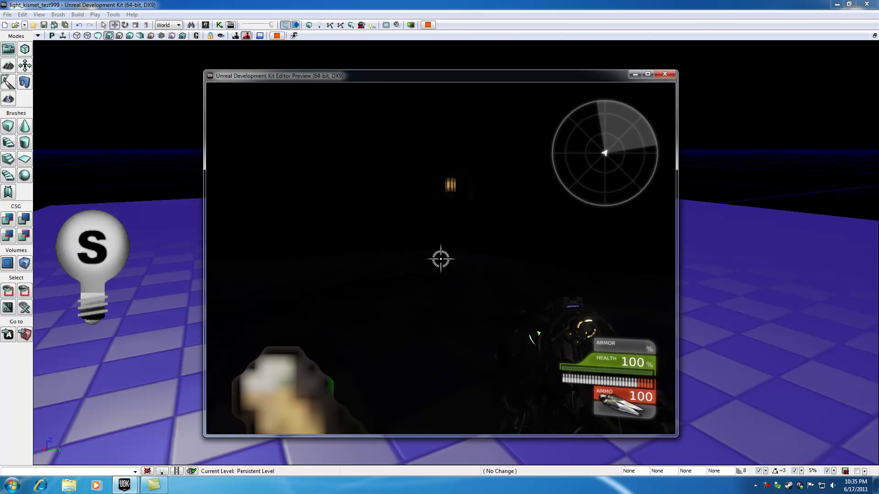
pyautogui.press('Escape')
# - Reopen Kismet and review the Toggle action and the Gate's settings
pyautogui.click(223, 25)
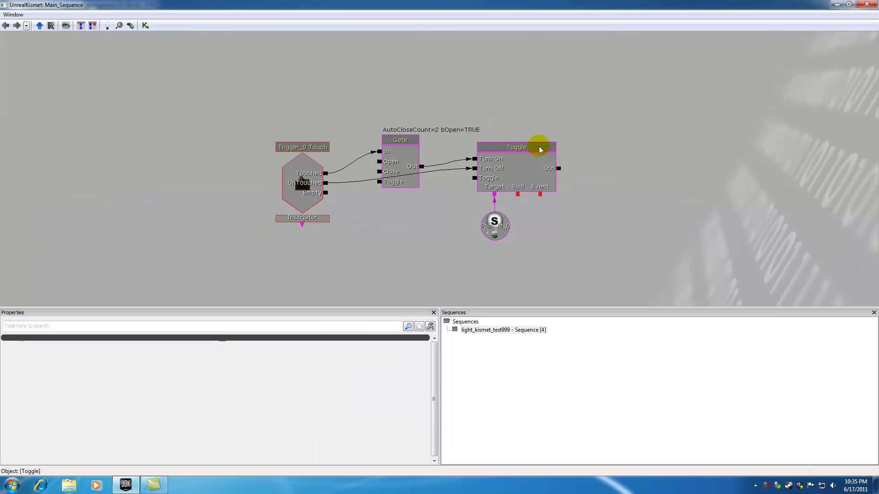
pyautogui.click(513, 171)
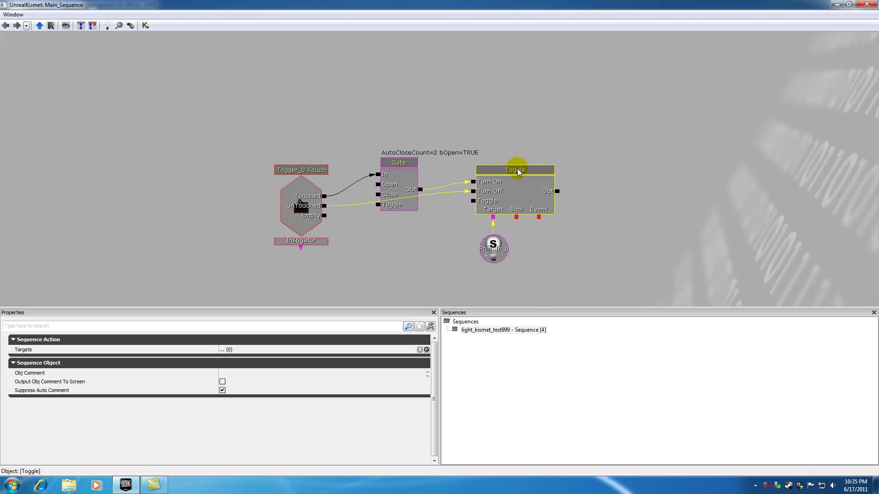
pyautogui.click(515, 136)
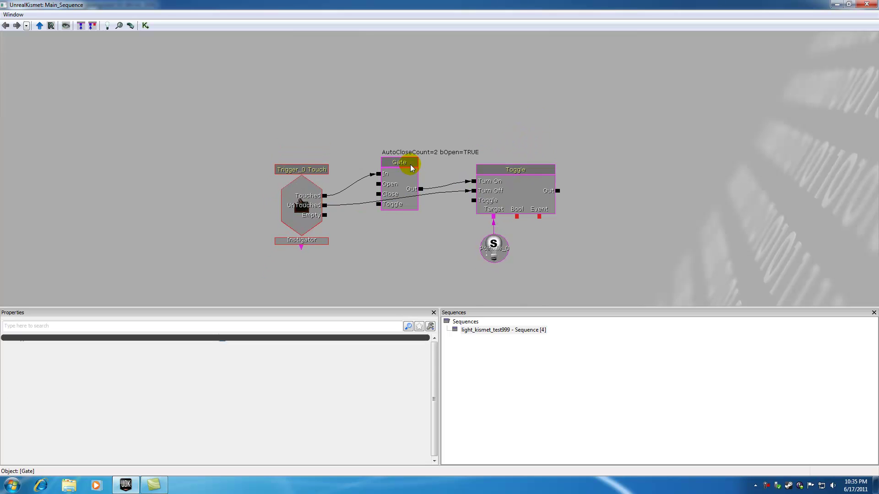
pyautogui.click(410, 167)
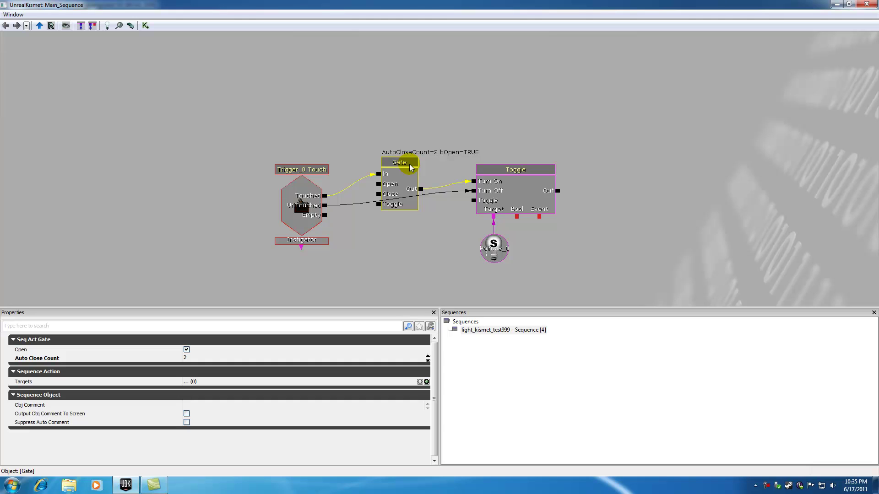